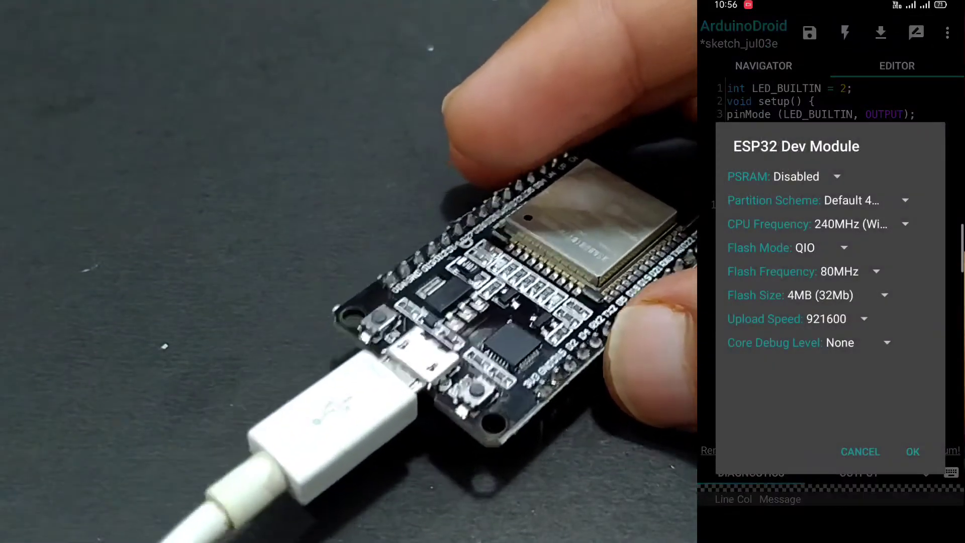
- Compile the LED blink sketch for the ESP32 Dev Module
left_click(912, 451)
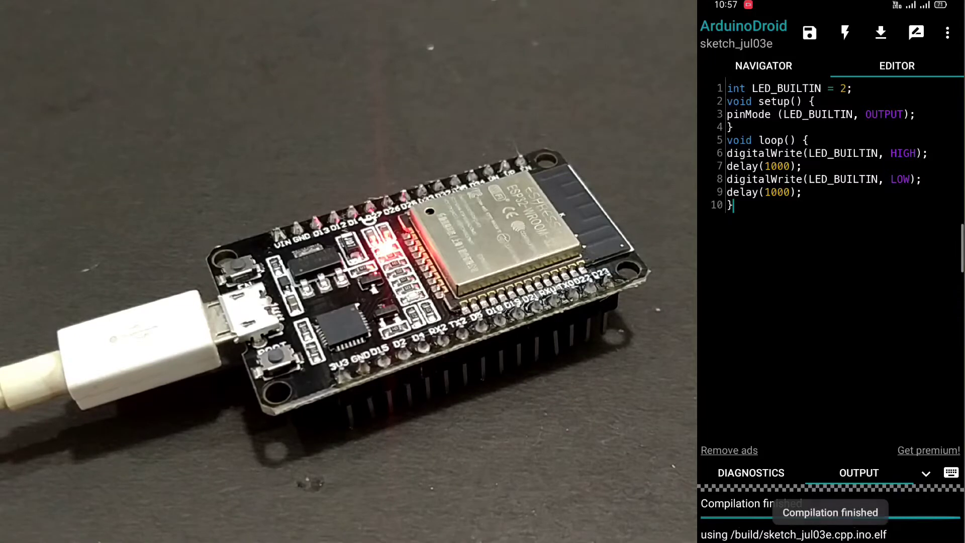
- Check the compiler diagnostics, then upload the blink sketch and grant USB-to-UART bridge access
left_click(751, 473)
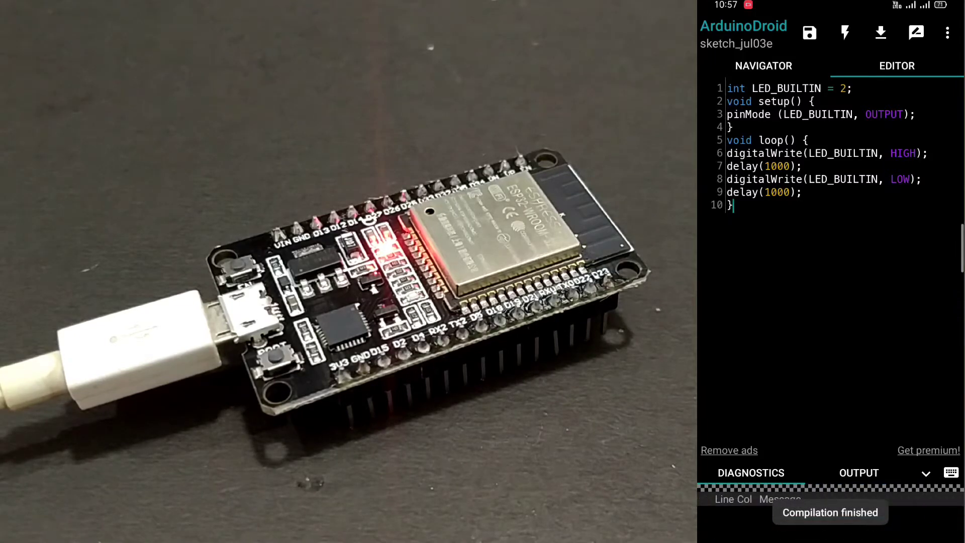
left_click(881, 33)
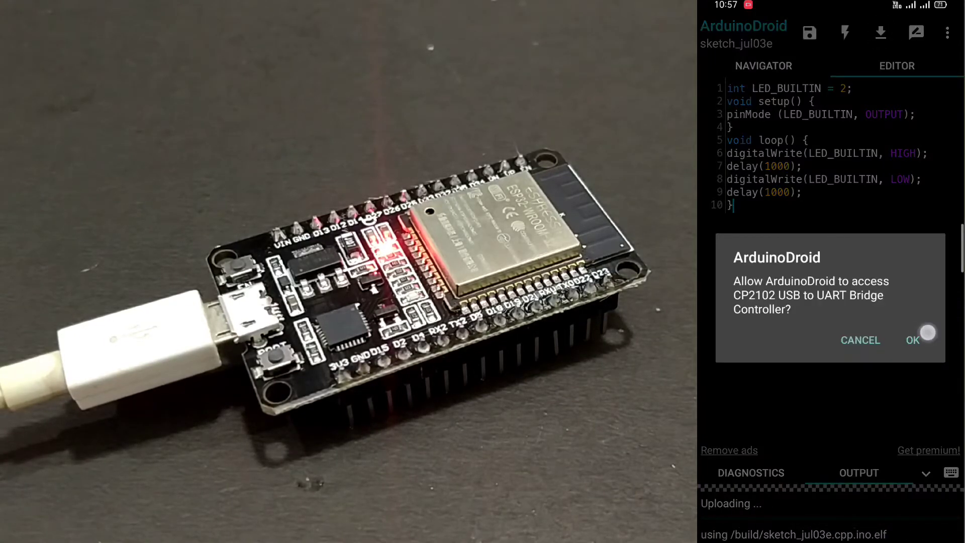
left_click(928, 333)
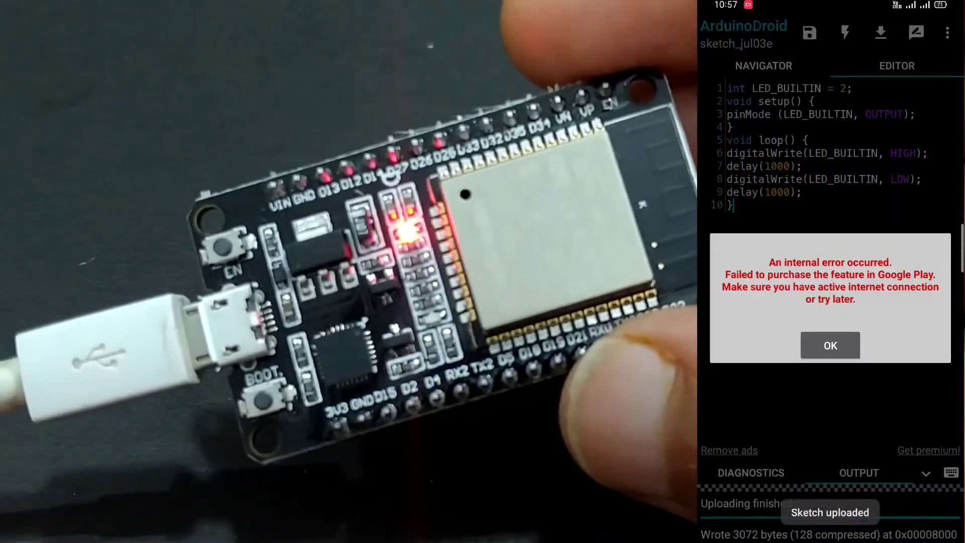
- Dismiss the 'An internal error occurred' Google Play purchase dialog with OK
left_click(830, 346)
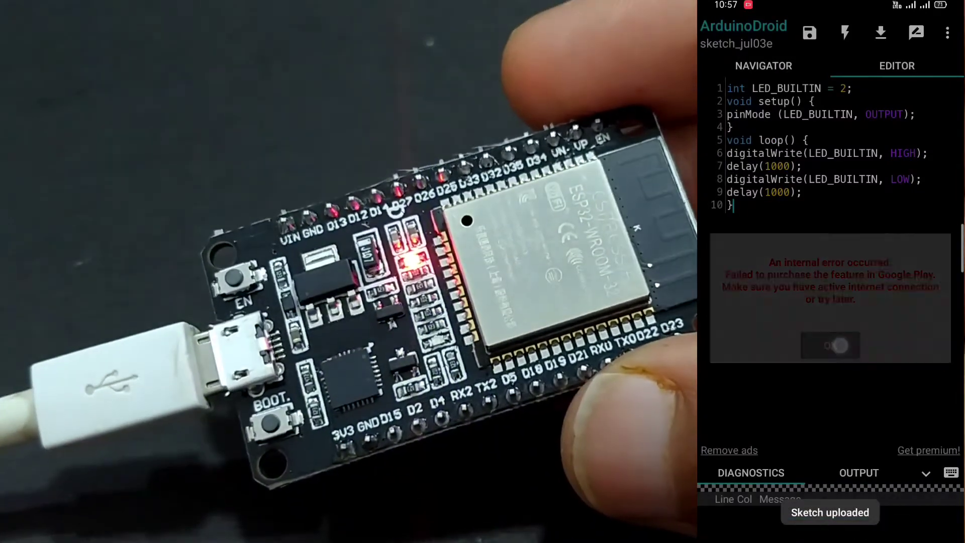